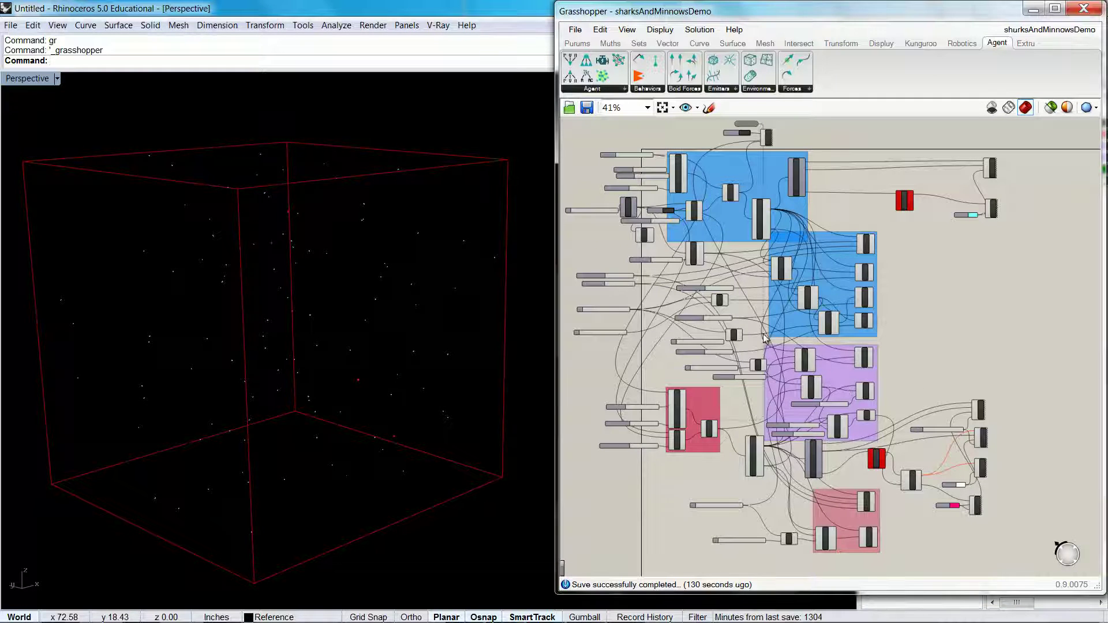
Step: Pan the definition and zoom from 41% to 64% to frame the blue minnow agent group
drag(764, 337, 825, 368)
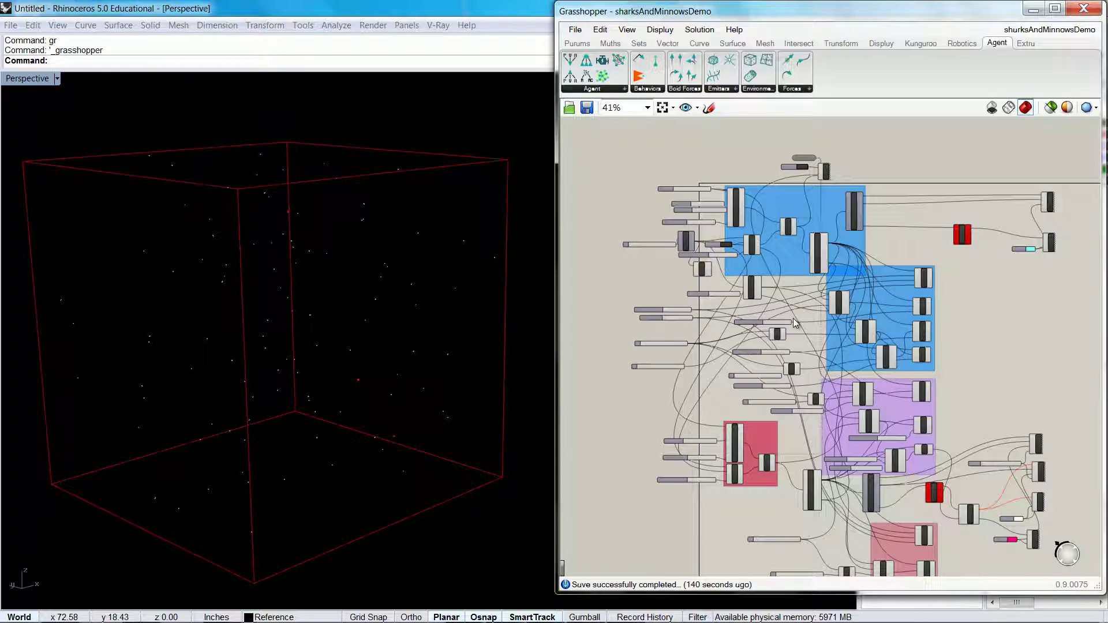
scroll(794, 323, up, 2)
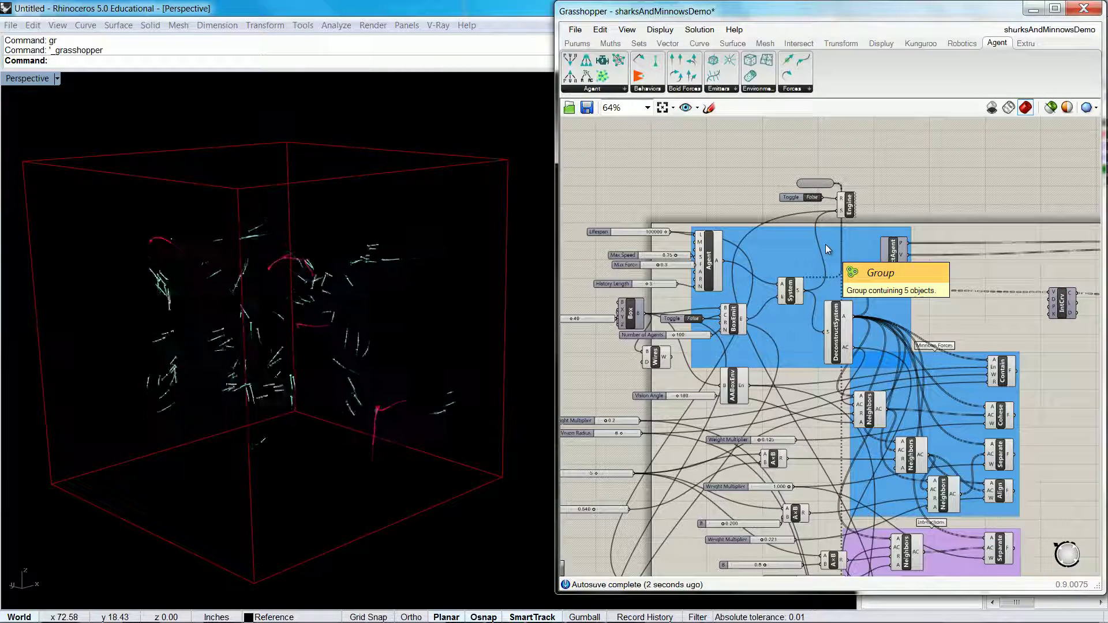
Step: Orbit the Rhino swarm view, then pan the canvas up to center the purple interactions and pink shark groups
drag(285, 366, 289, 367)
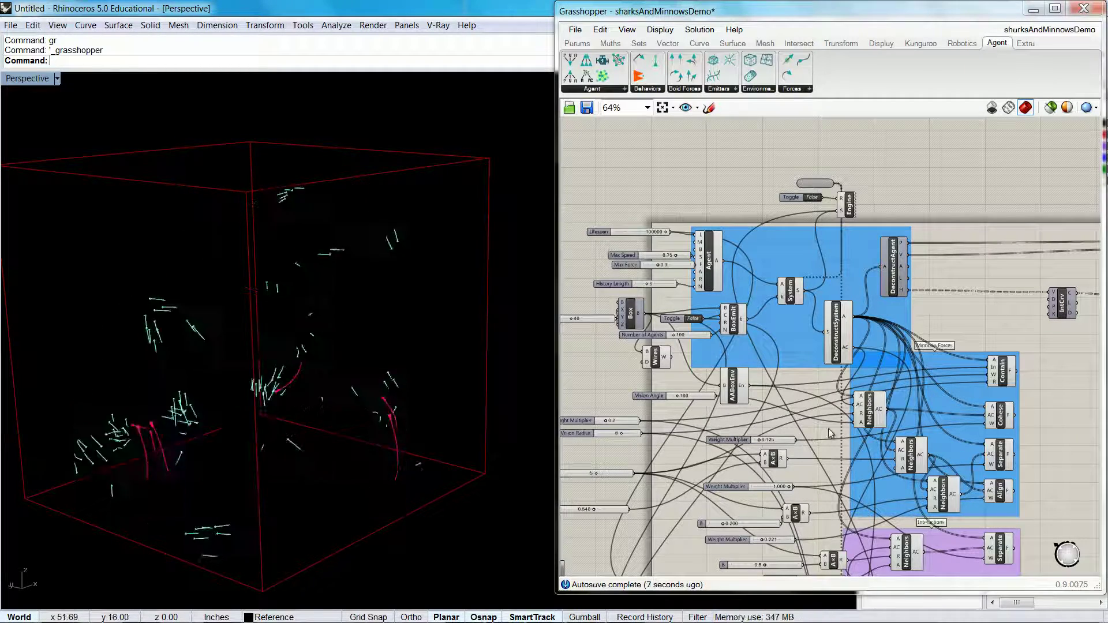
drag(828, 433, 750, 391)
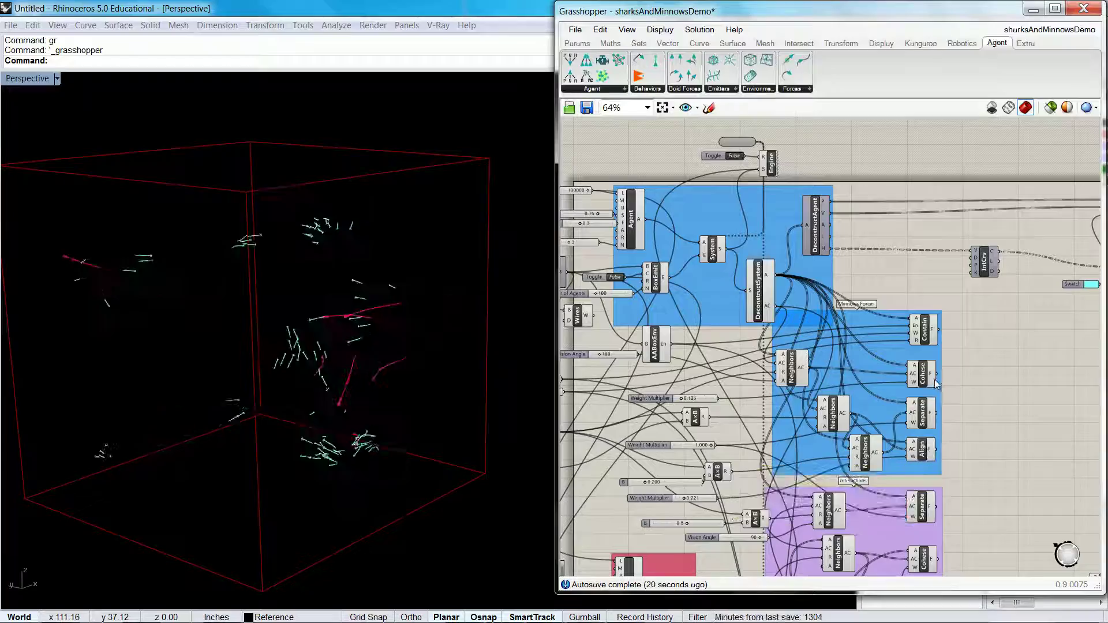
drag(860, 454, 844, 184)
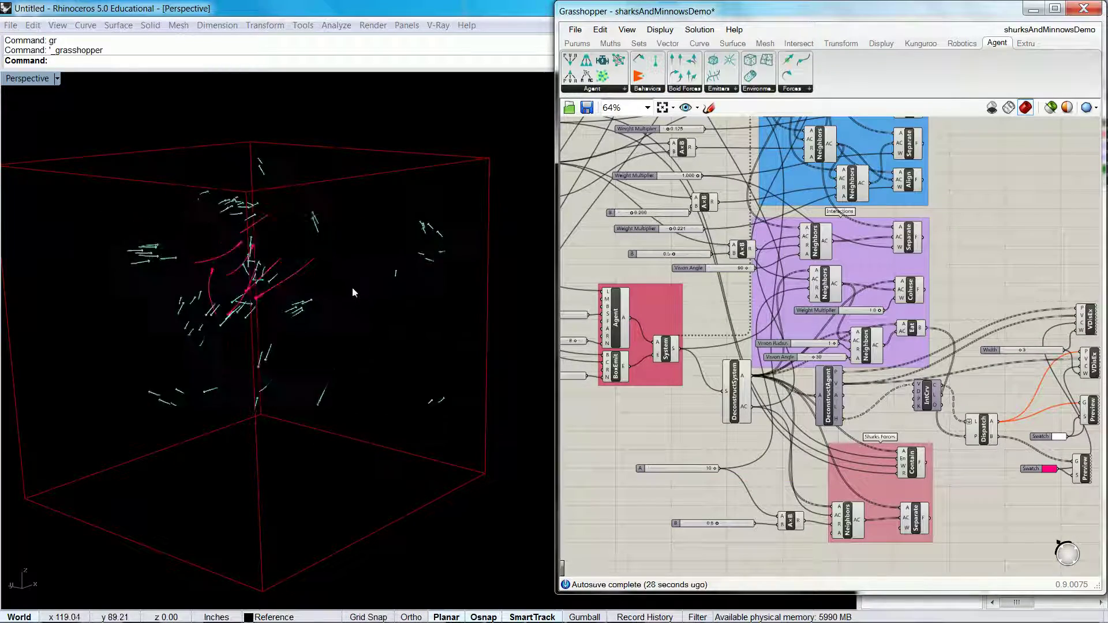
mouse_move(805, 334)
mouse_down()
mouse_move(779, 376)
mouse_move(797, 447)
mouse_up()
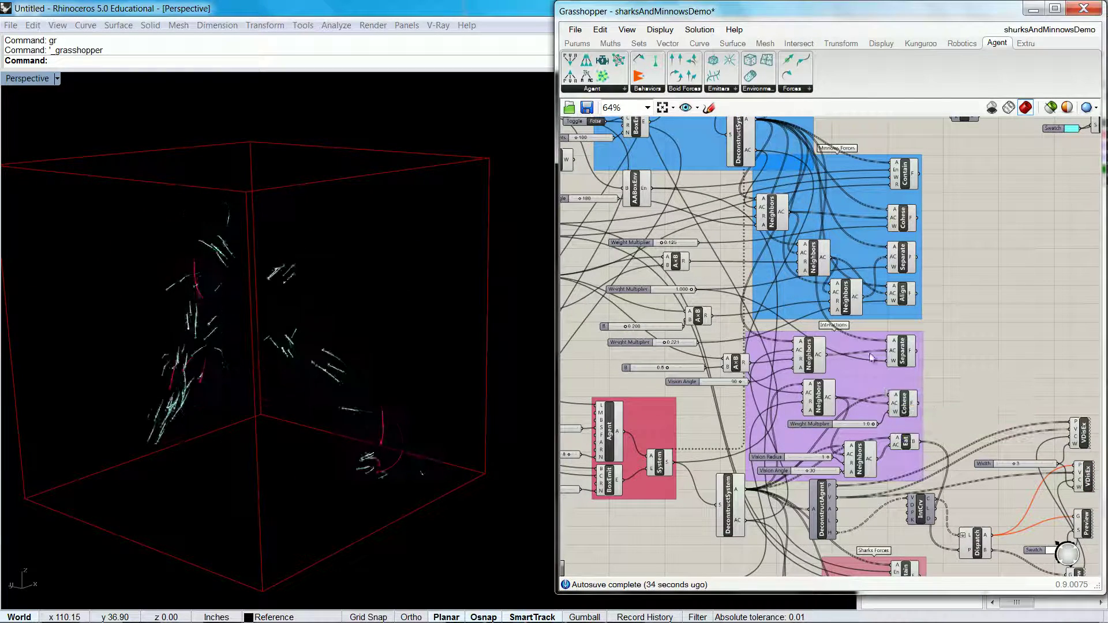
Step: Nudge the Separate, Cohese and Eat components slightly left within the purple interactions group
drag(901, 363, 899, 359)
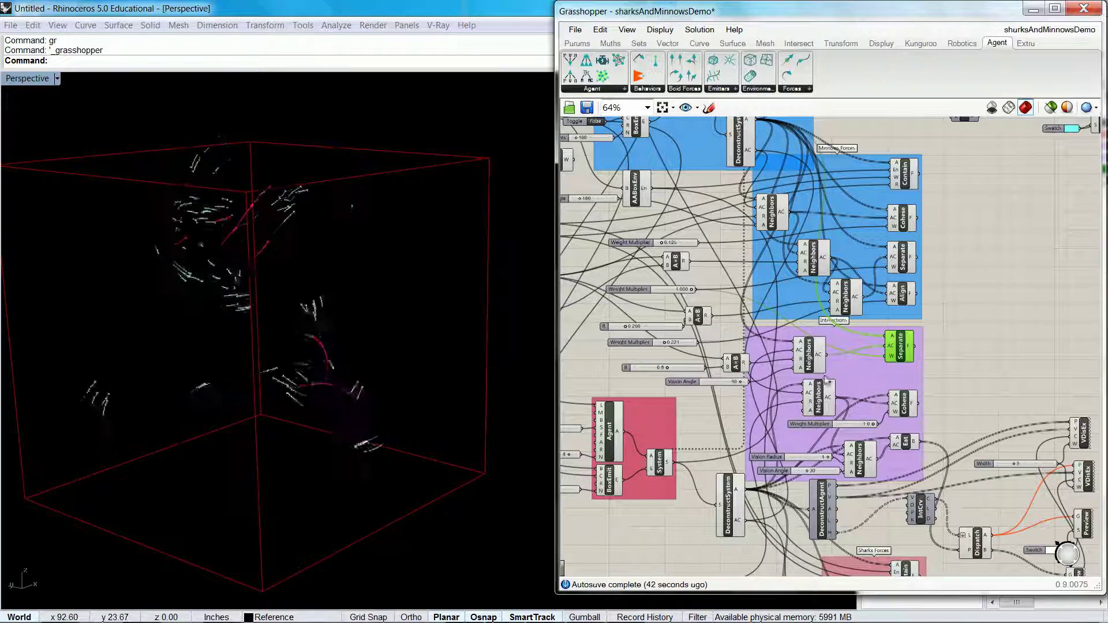
click(902, 406)
drag(902, 407, 900, 405)
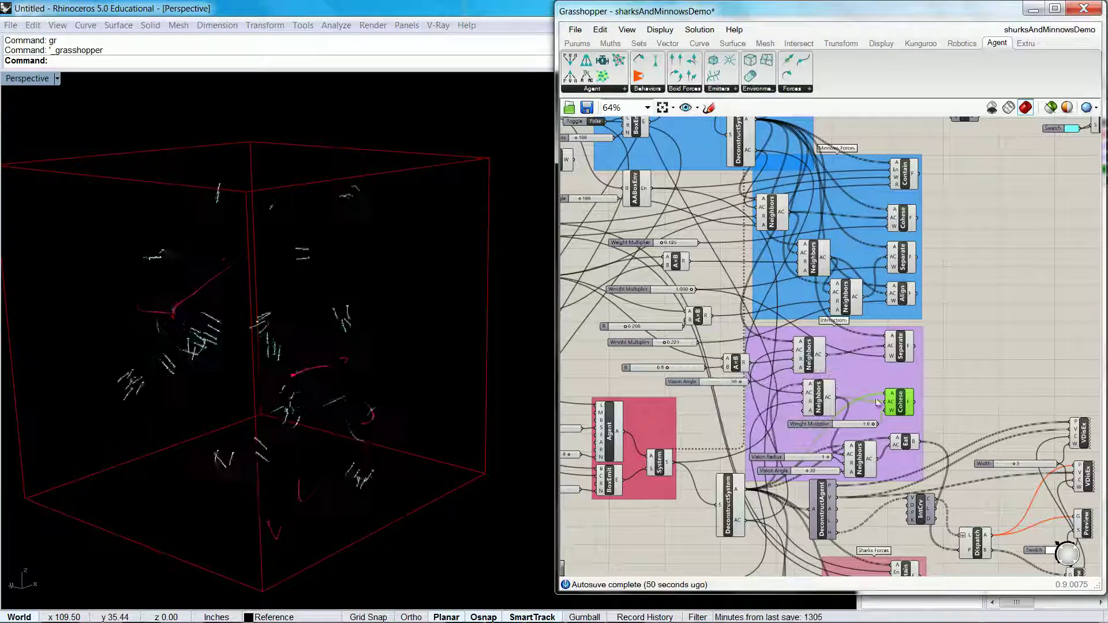
drag(905, 445, 898, 442)
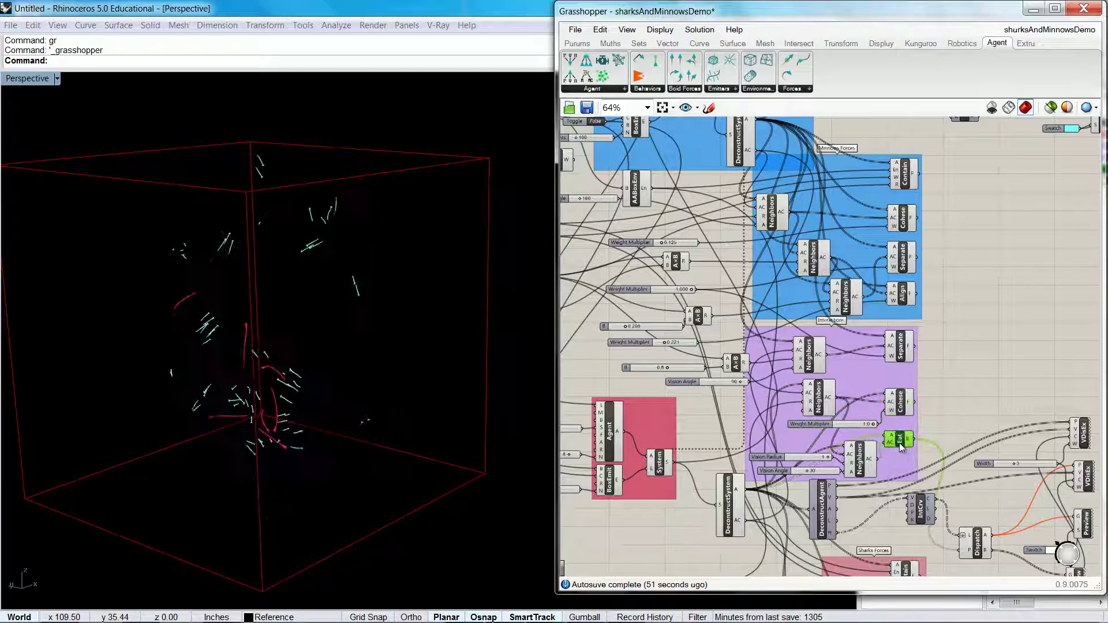
mouse_move(894, 452)
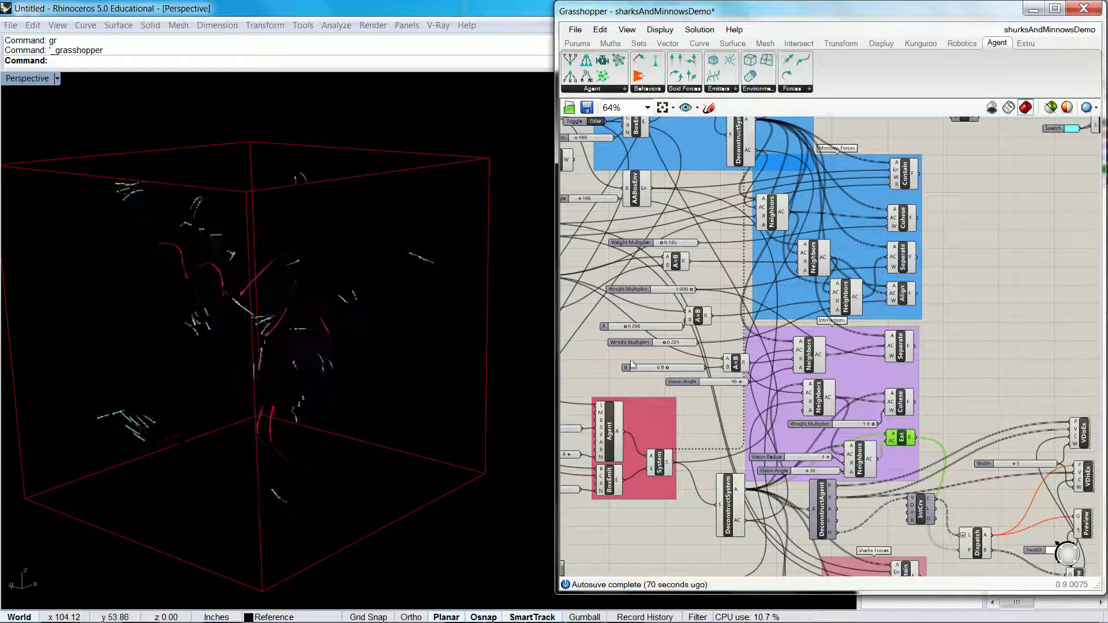
Step: Zoom to 100% on Eat's B output, orbit Rhino frontally, then zoom back out to 64% showing the shark group
mouse_move(955, 490)
mouse_down()
mouse_move(903, 407)
mouse_move(845, 372)
mouse_up()
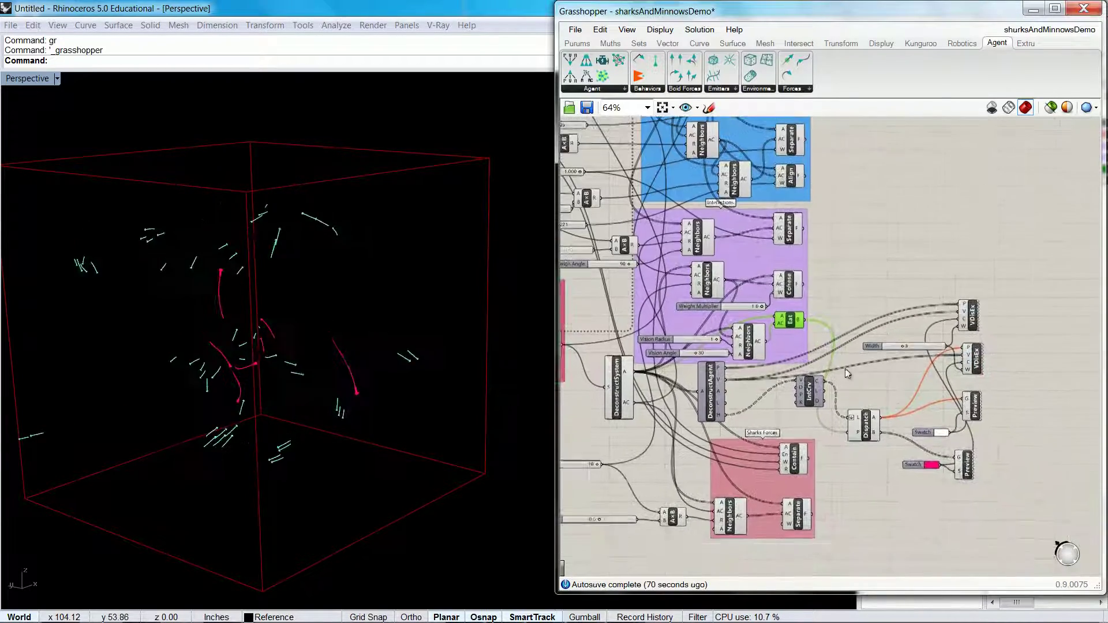
scroll(839, 373, up, 4)
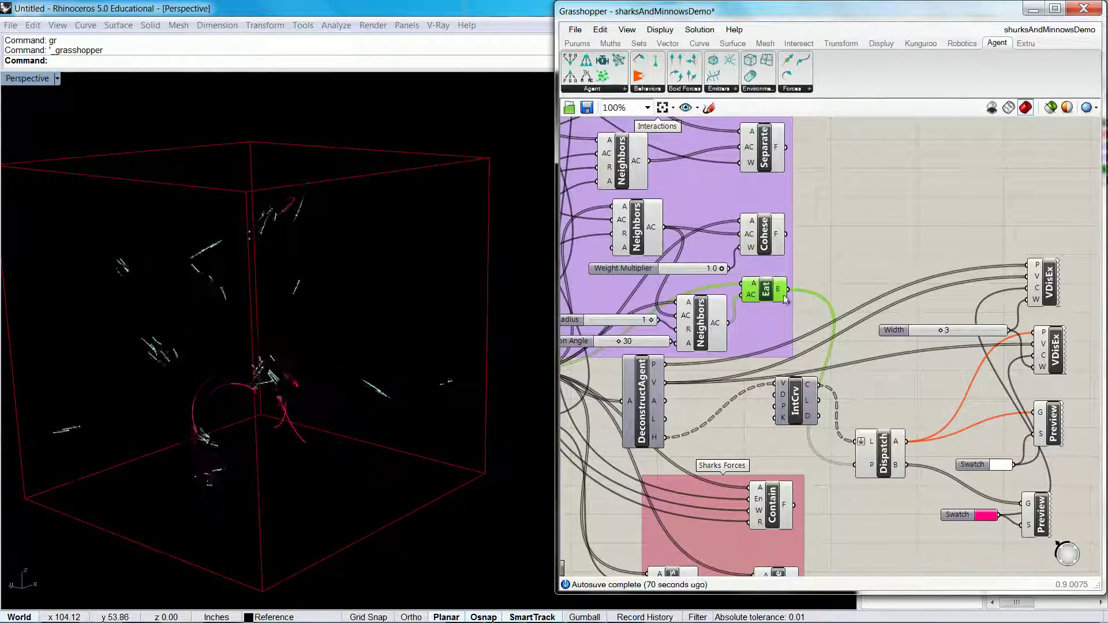
mouse_move(782, 291)
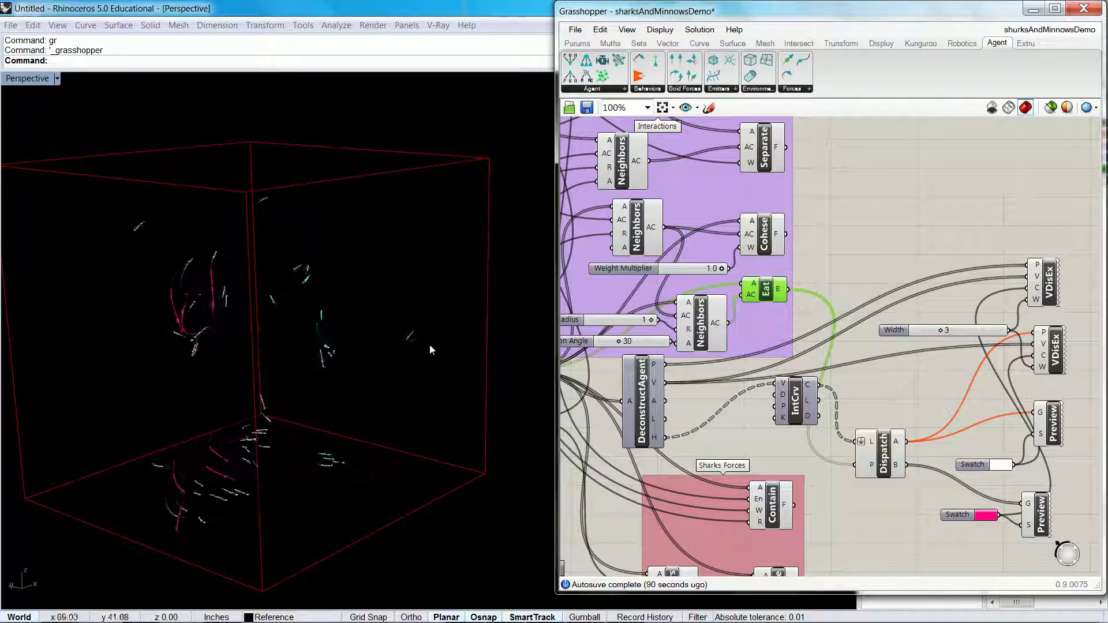
mouse_move(430, 350)
mouse_down()
mouse_move(351, 375)
mouse_move(220, 375)
mouse_move(230, 375)
mouse_move(171, 392)
mouse_move(199, 386)
mouse_up()
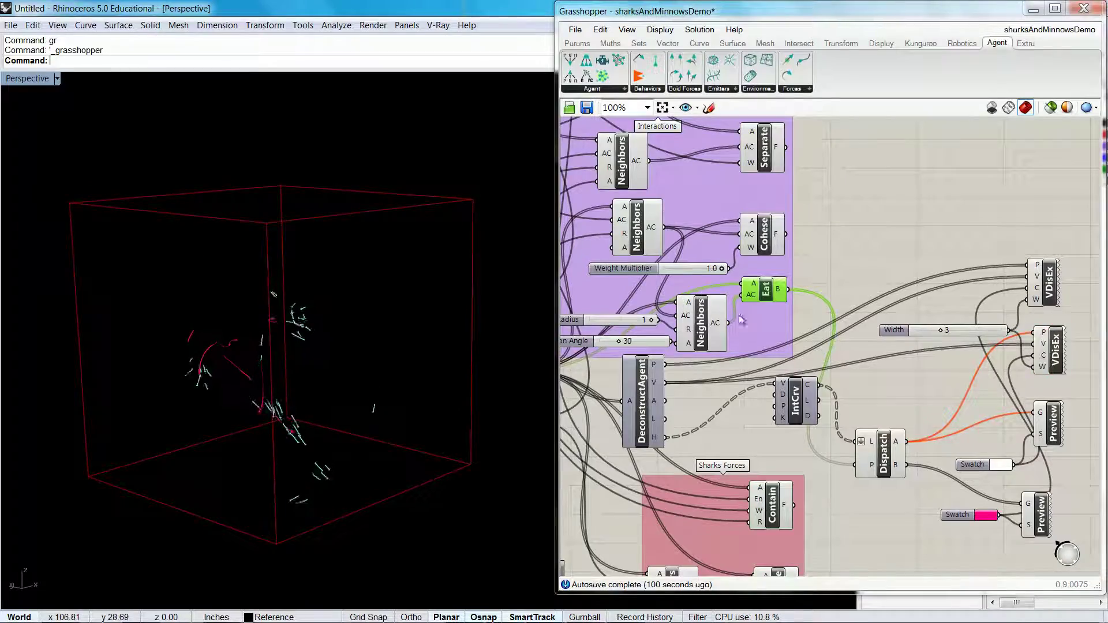
scroll(741, 319, down, 2)
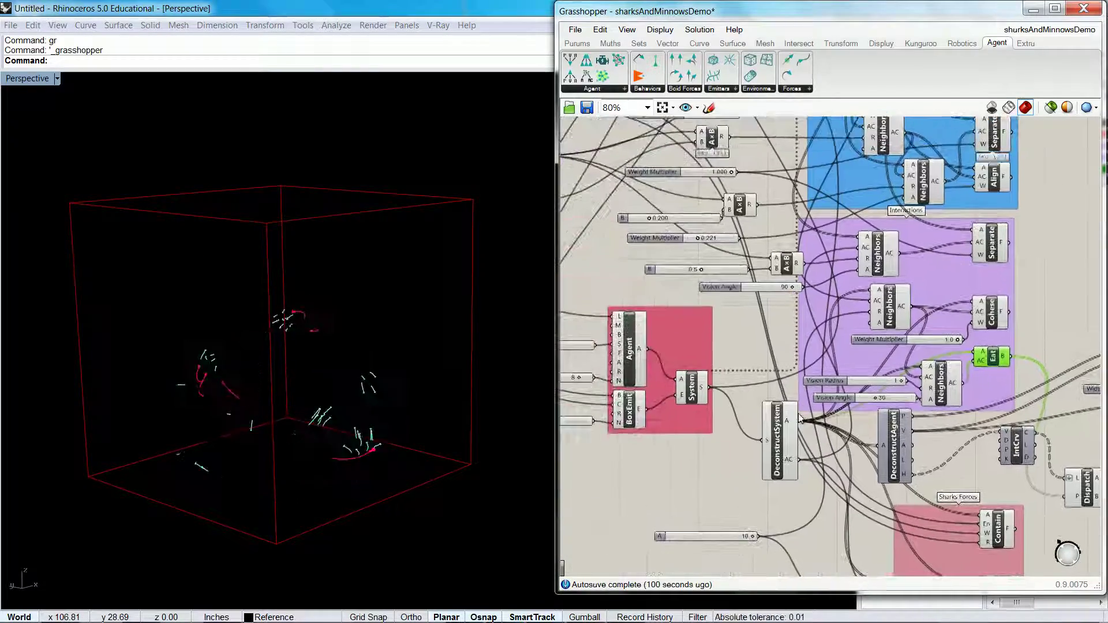
scroll(800, 418, down, 2)
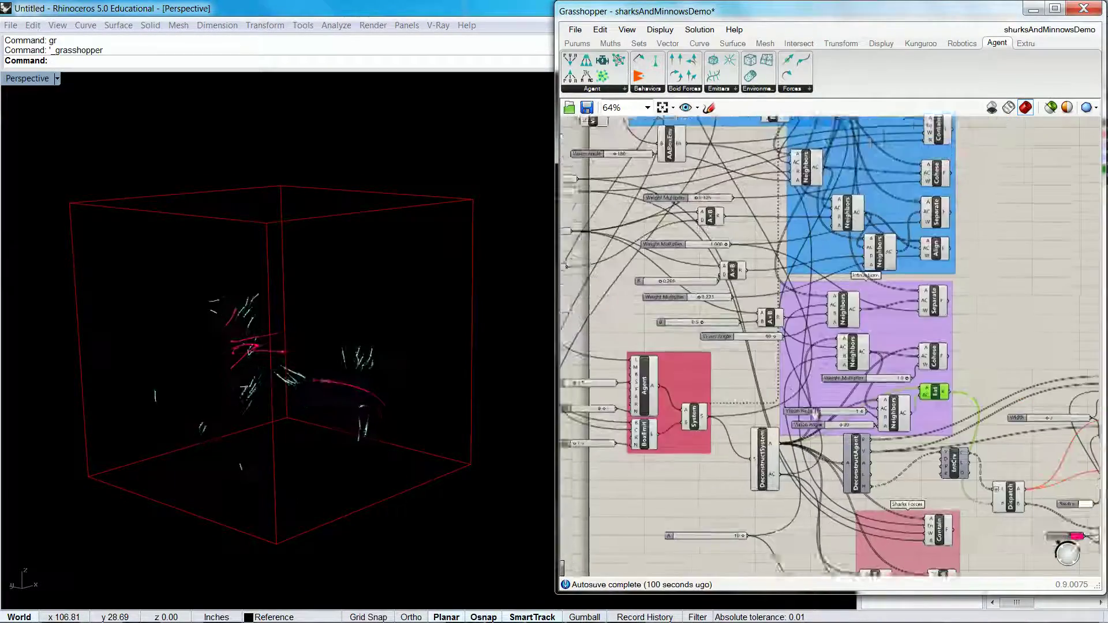
Step: Pan the canvas down to show the Engine toggle and blue minnow Agent group
drag(771, 160, 821, 382)
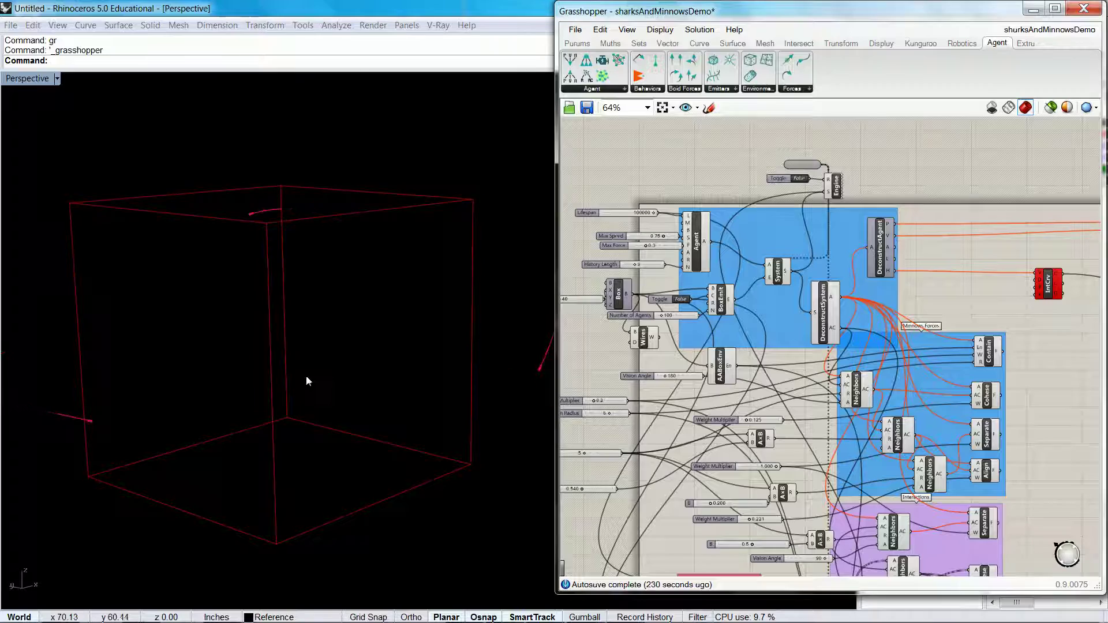
Step: Orbit Rhino and zoom to 125% on the minnow Agent, showing Max Speed 0.75 and Max Force 0.3
mouse_move(289, 395)
mouse_down()
mouse_move(306, 386)
mouse_move(280, 391)
mouse_move(289, 396)
mouse_up()
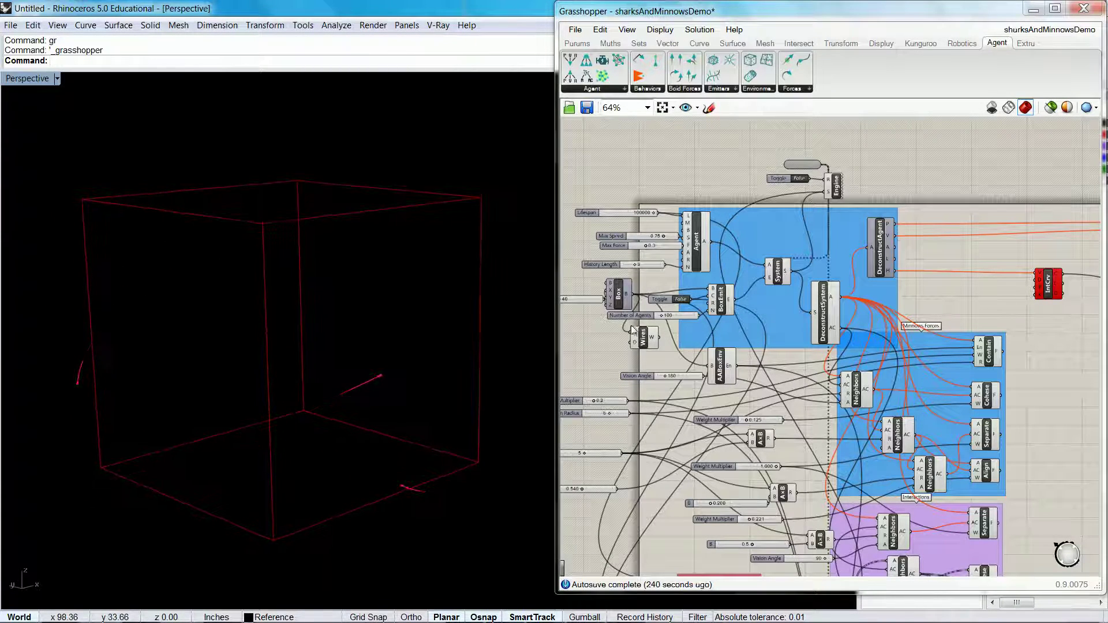
drag(675, 287, 717, 266)
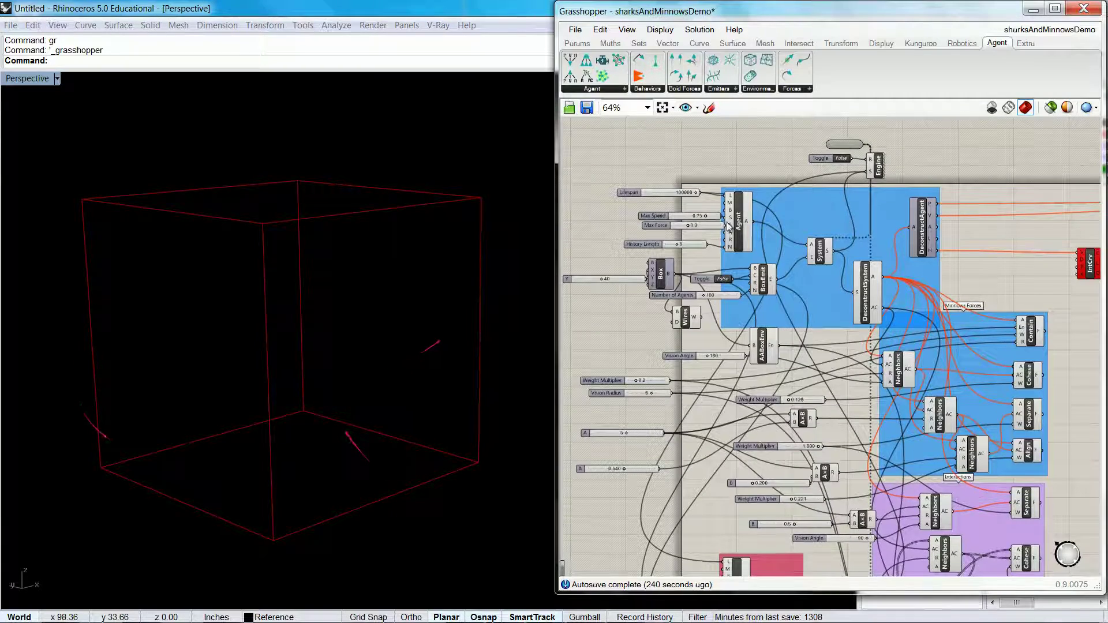
scroll(728, 226, up, 3)
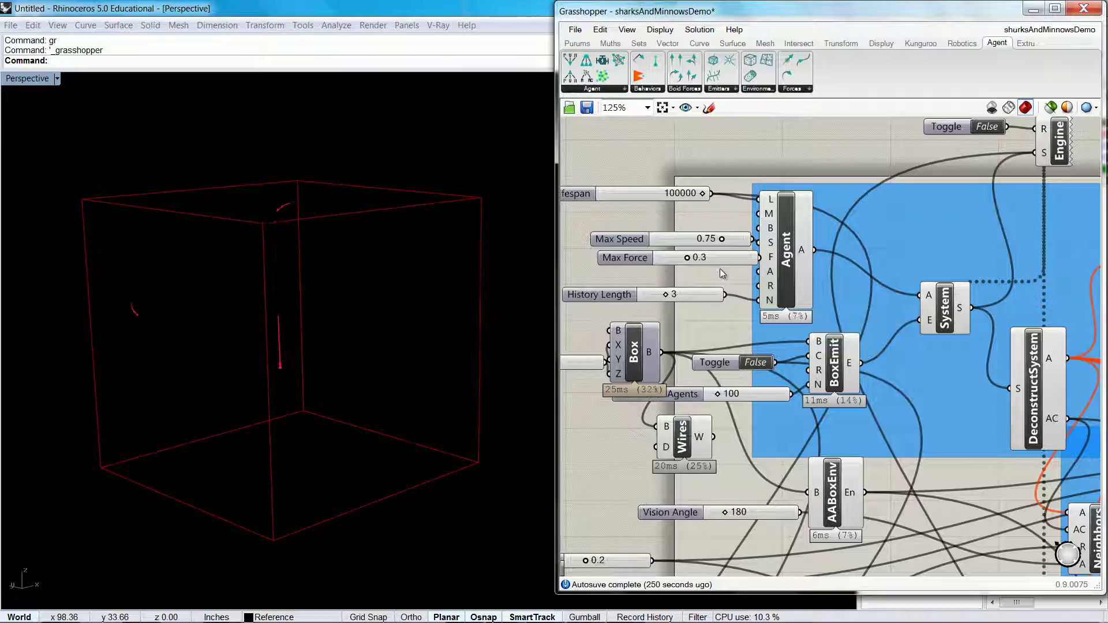
drag(742, 290, 757, 267)
scroll(750, 263, down, 3)
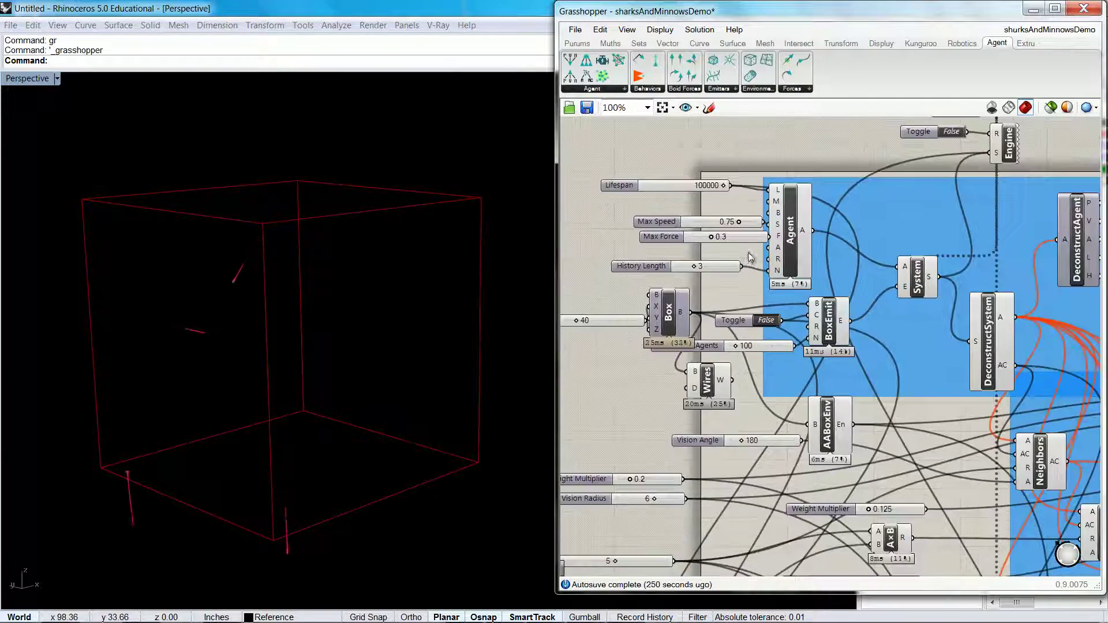
Step: Pan to the pink shark Agent and zoom to 125% on Max Speed 1.5, History Length 8, 7 agents
drag(738, 404, 735, 259)
drag(730, 484, 730, 342)
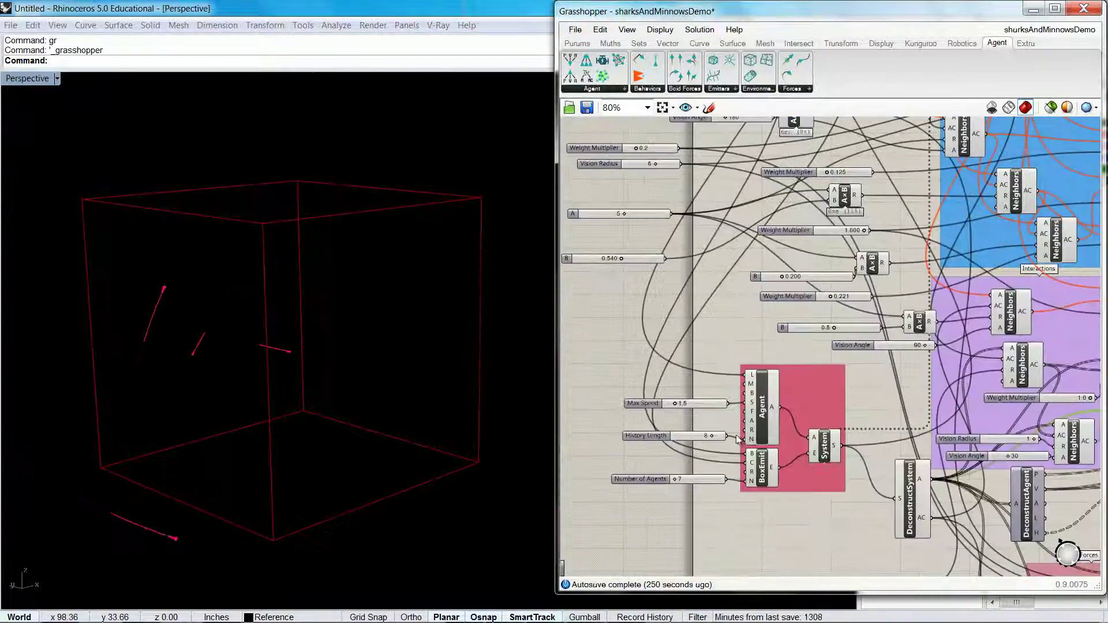
scroll(733, 430, up, 2)
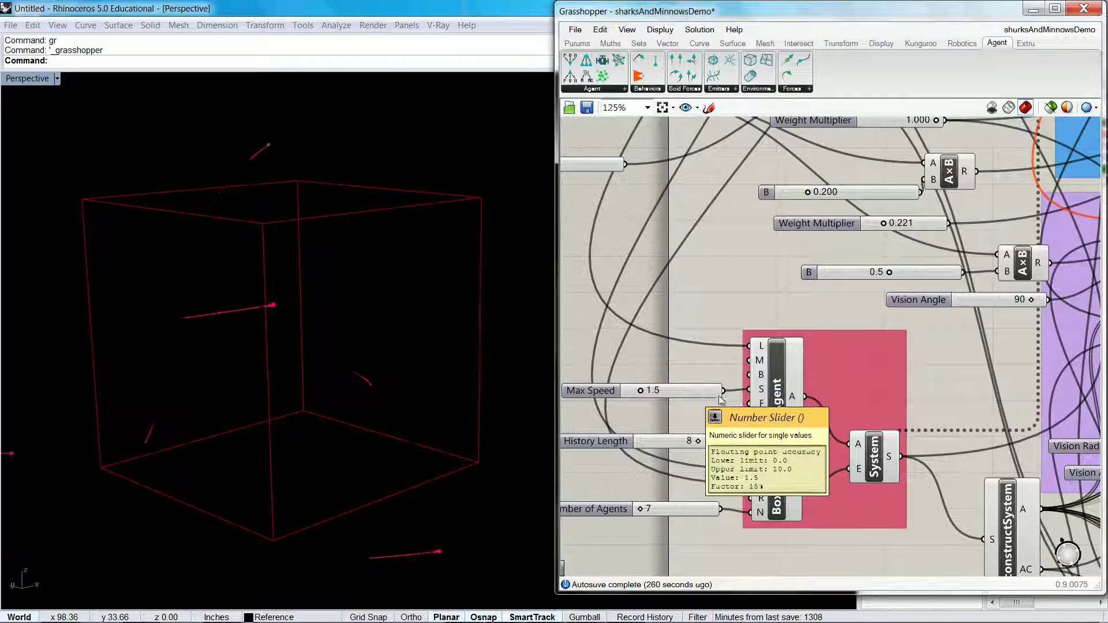
mouse_move(758, 408)
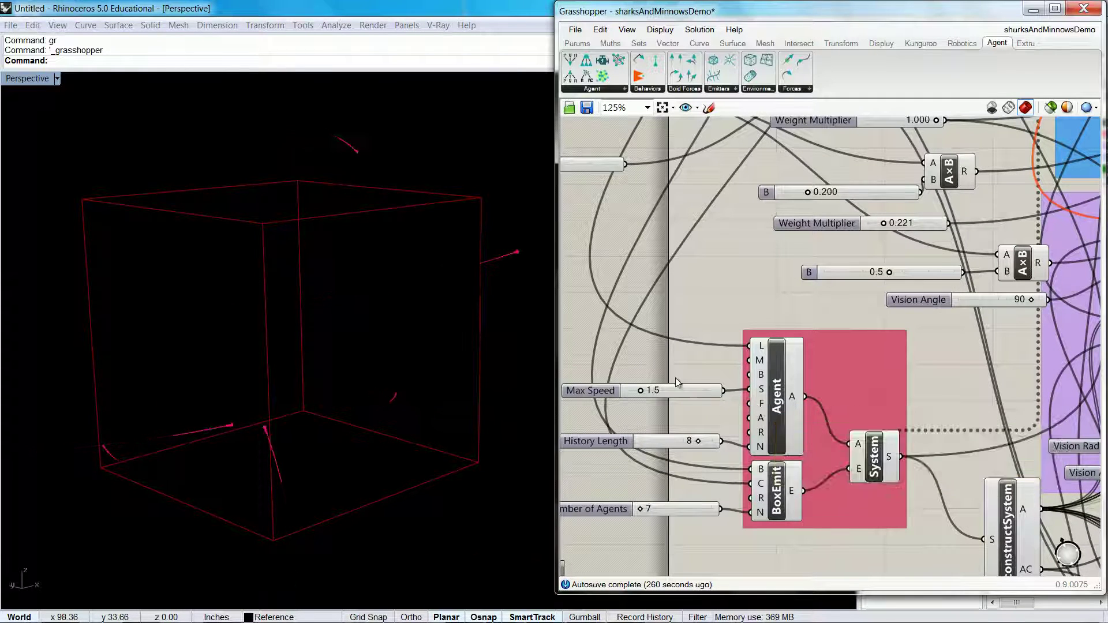